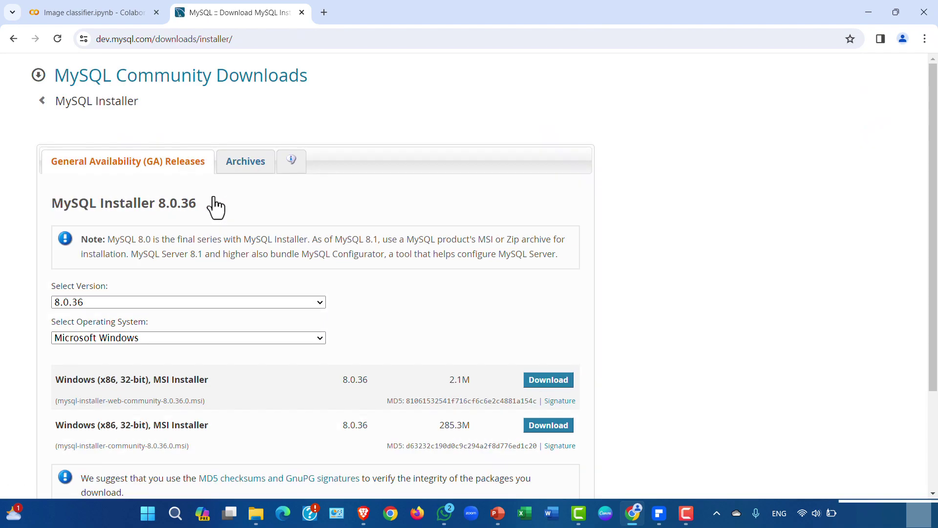
- Confirm version 8.0.36 and Microsoft Windows in the MySQL Installer download selectors
{"action": "left_click", "coordinate": [114, 304]}
{"action": "left_click", "coordinate": [109, 317]}
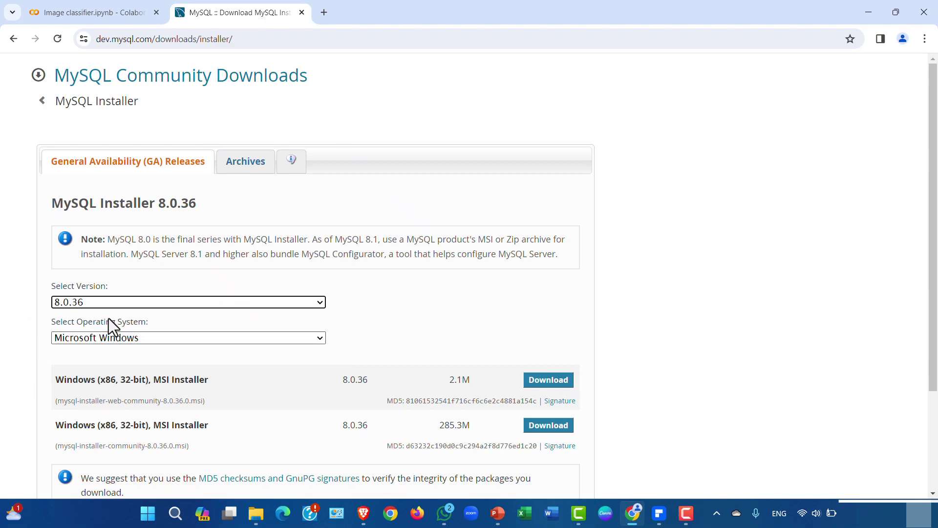
{"action": "left_click", "coordinate": [112, 342]}
{"action": "left_click", "coordinate": [114, 364]}
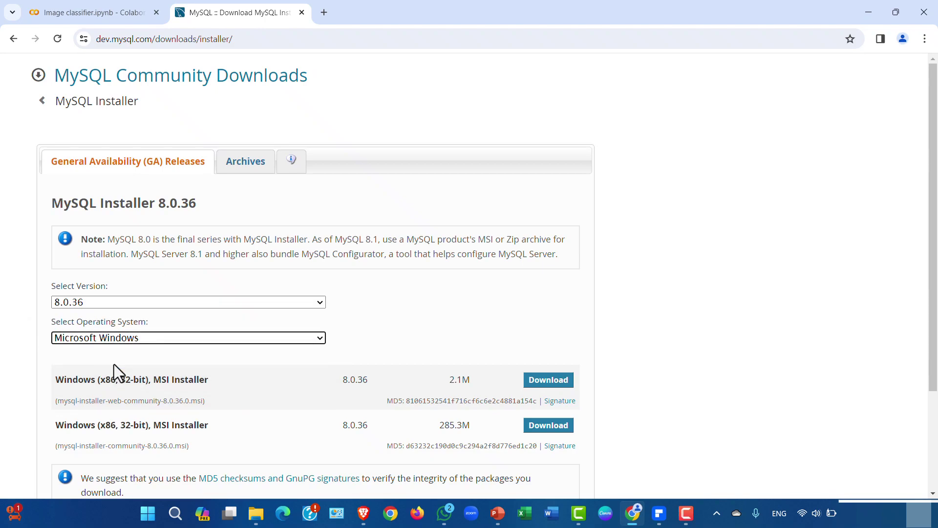
- Highlight the 2.1M web-community installer's title and file name
{"action": "scroll", "coordinate": [174, 353], "scroll_direction": "down", "scroll_amount": 3}
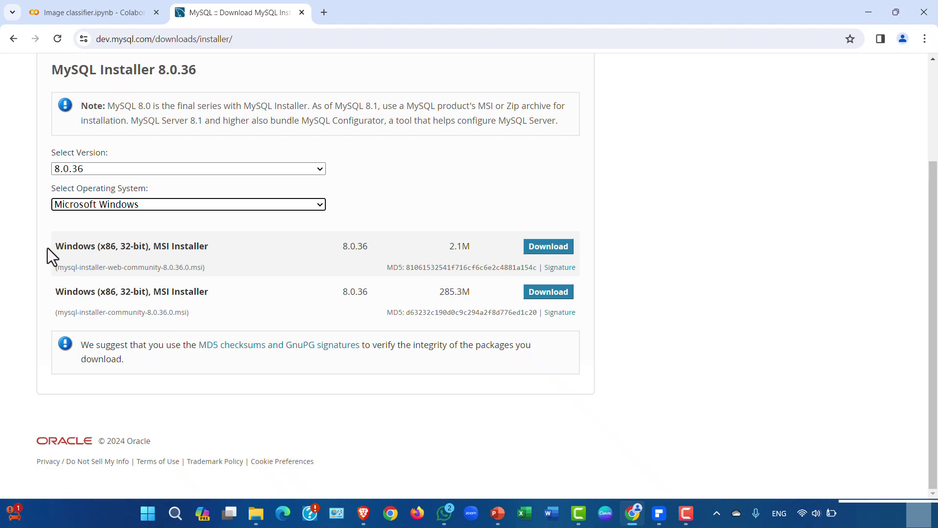
{"action": "left_click_drag", "start_coordinate": [55, 247], "coordinate": [214, 271]}
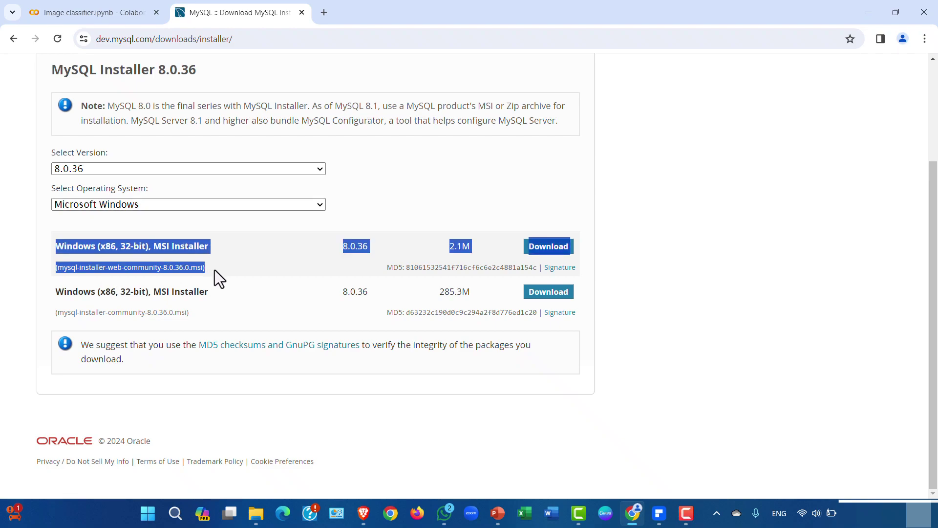
{"action": "left_click", "coordinate": [64, 273]}
{"action": "left_click_drag", "start_coordinate": [55, 267], "coordinate": [207, 269]}
{"action": "left_click", "coordinate": [241, 304]}
- Zoom the page to 150% and highlight the web and 285.3M full installer file names
{"action": "key", "text": "ctrl+plus"}
{"action": "key", "text": "ctrl+plus"}
{"action": "key", "text": "ctrl+plus"}
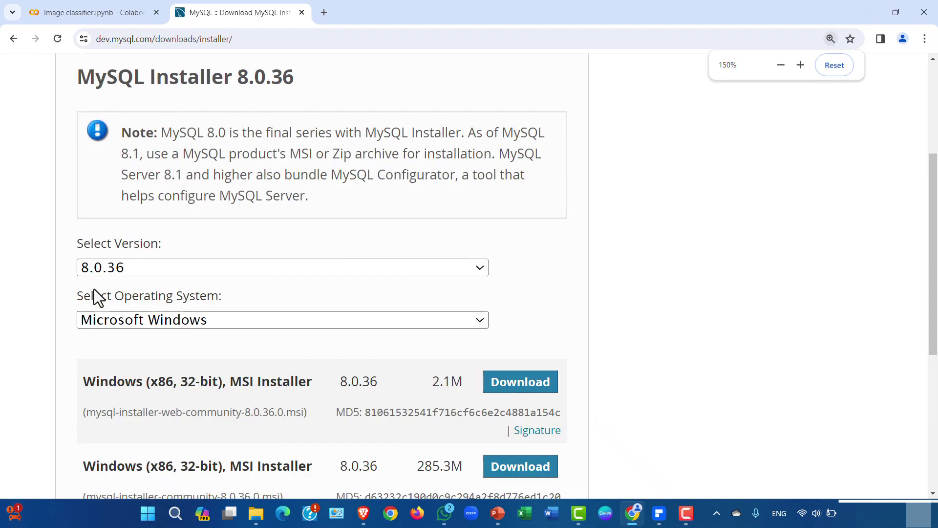
{"action": "scroll", "coordinate": [177, 313], "scroll_direction": "down", "scroll_amount": 5}
{"action": "left_click_drag", "start_coordinate": [81, 120], "coordinate": [322, 121]}
{"action": "left_click_drag", "start_coordinate": [82, 201], "coordinate": [244, 201]}
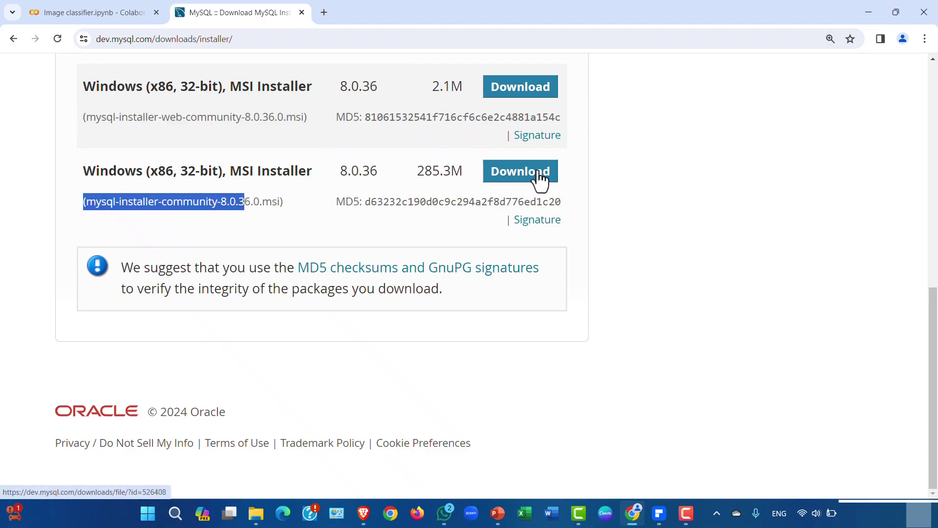
{"action": "left_click_drag", "start_coordinate": [564, 176], "coordinate": [566, 226]}
{"action": "left_click", "coordinate": [924, 39]}
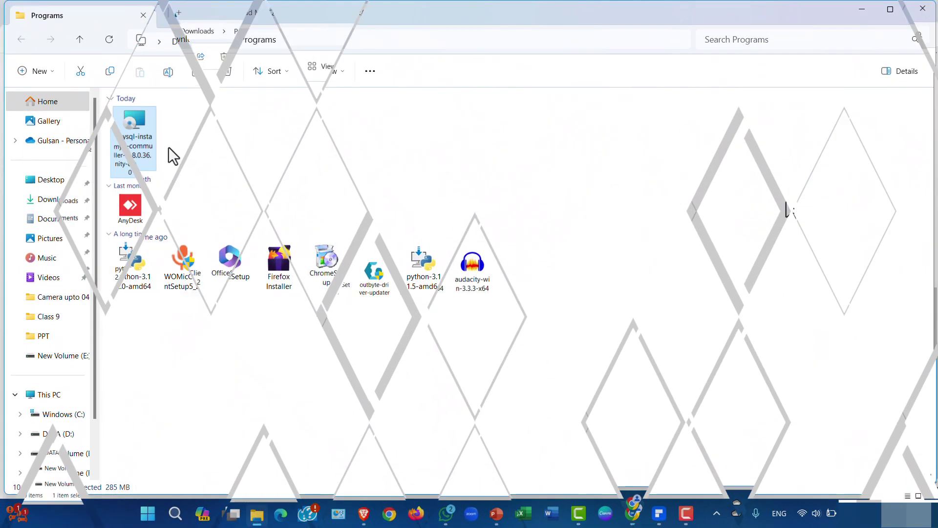
- Review the Details properties of the 285 MB mysql-installer-community-8.0.36.0 file
{"action": "right_click", "coordinate": [142, 139]}
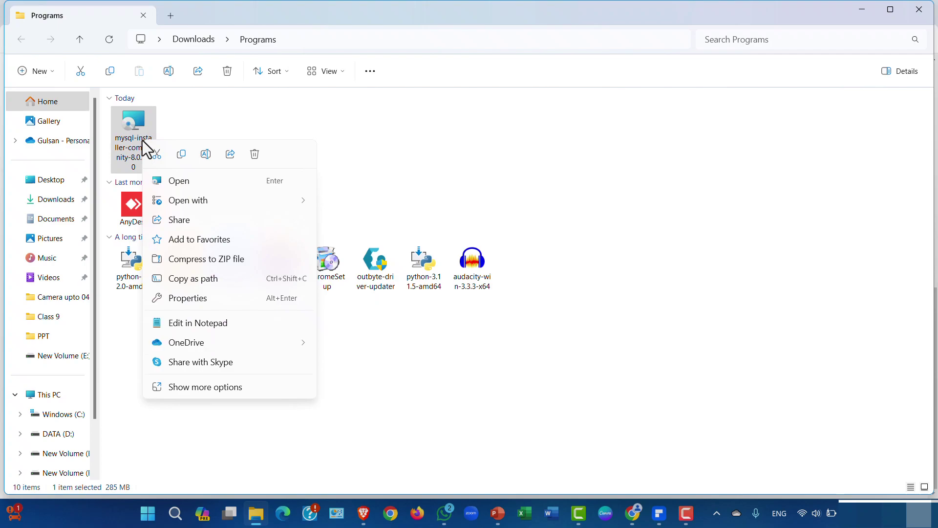
{"action": "left_click", "coordinate": [184, 385]}
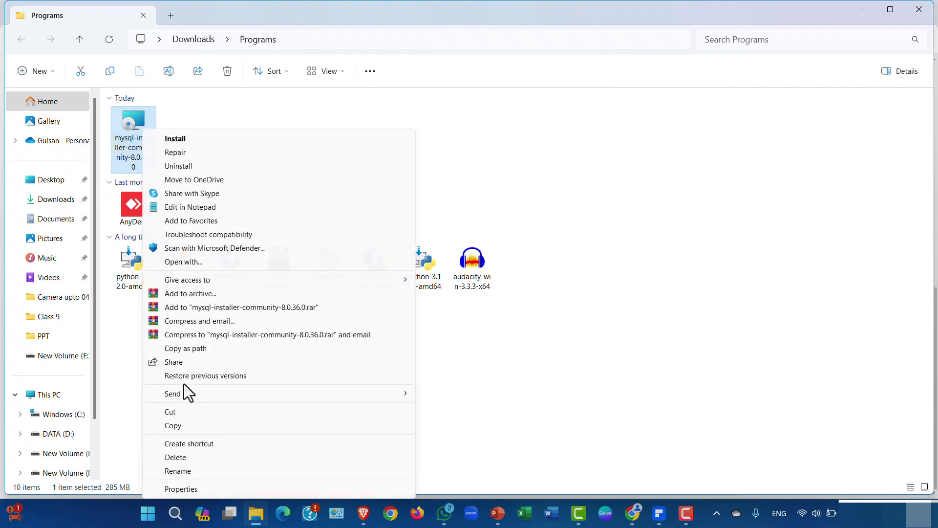
{"action": "left_click", "coordinate": [183, 493]}
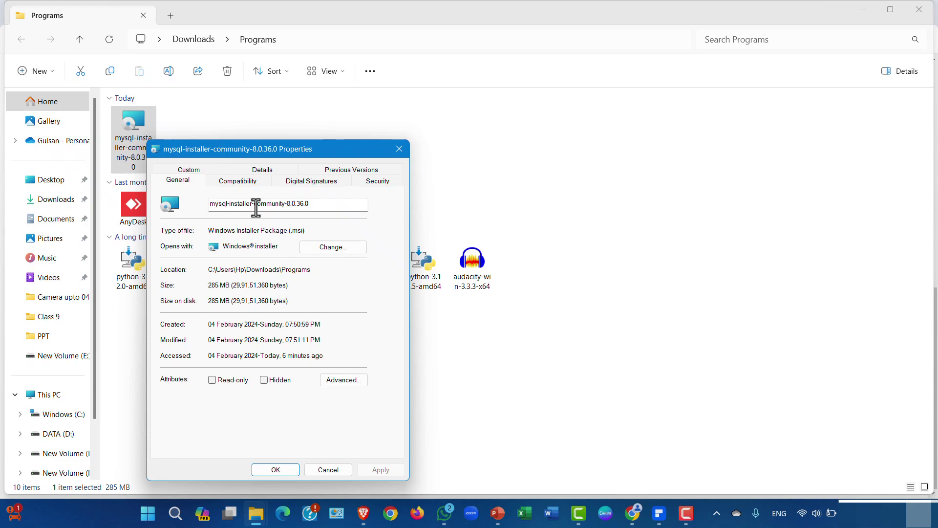
{"action": "left_click", "coordinate": [265, 171]}
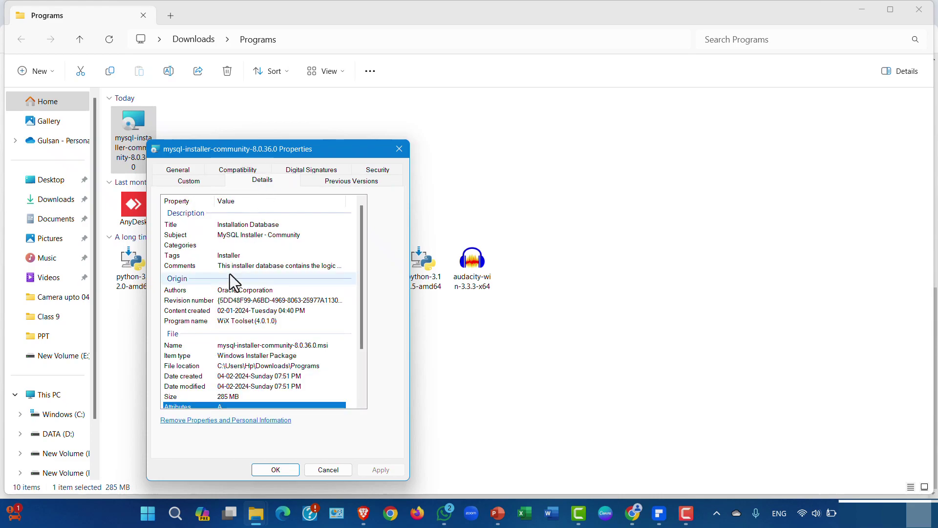
{"action": "scroll", "coordinate": [230, 290], "scroll_direction": "down", "scroll_amount": 3}
{"action": "left_click", "coordinate": [286, 469]}
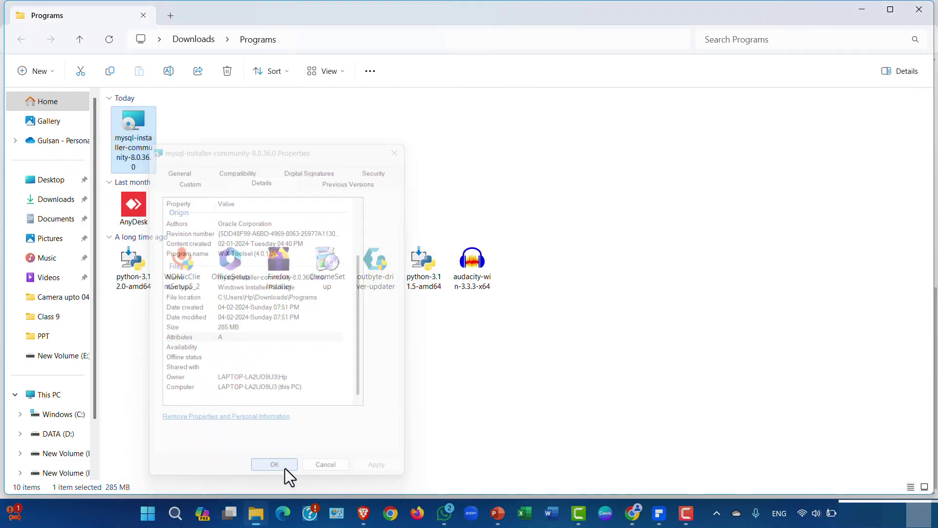
{"action": "right_click", "coordinate": [141, 133]}
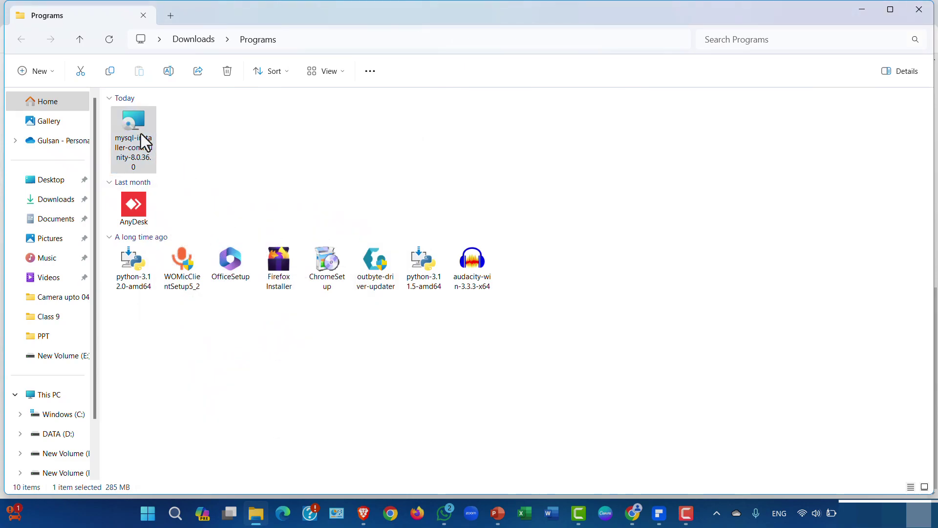
- Install the mysql-installer-community-8.0.36.0 package from the extended right-click menu
{"action": "left_click", "coordinate": [190, 382]}
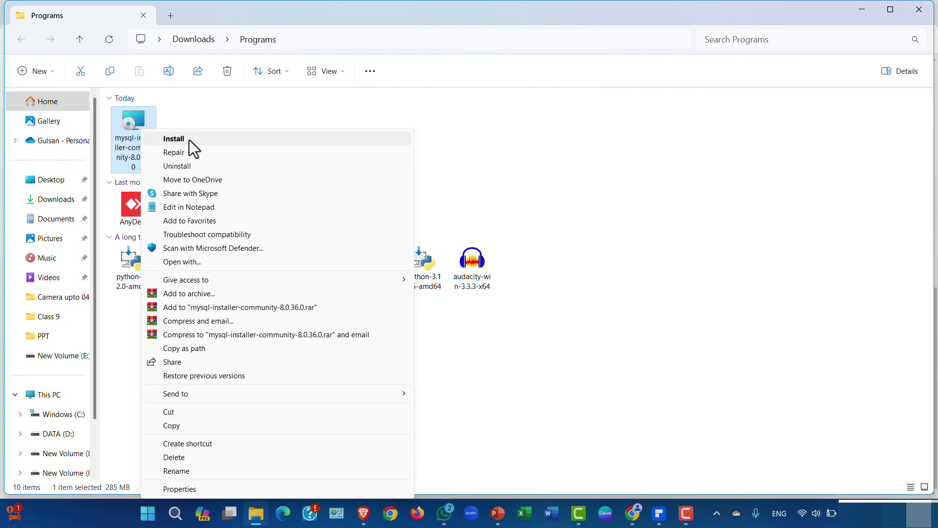
{"action": "left_click", "coordinate": [201, 140]}
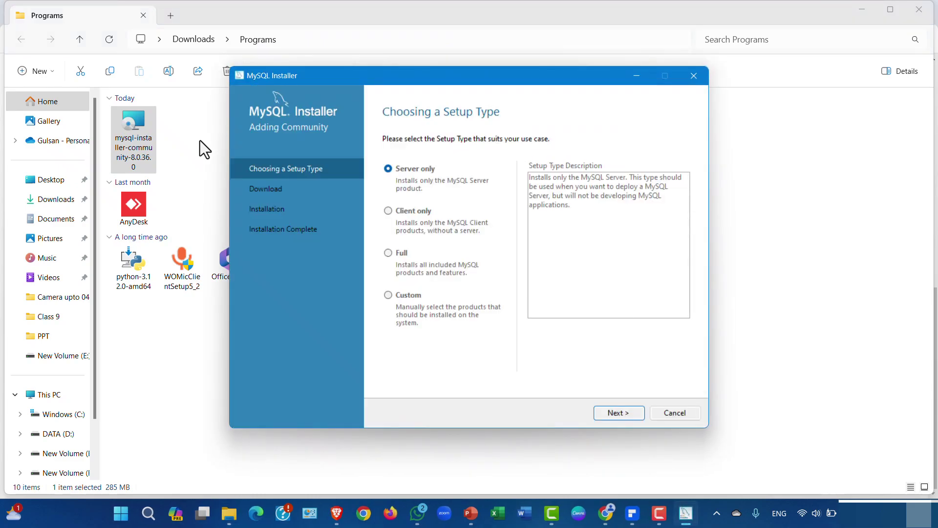
- Choose the Full setup type and install all six 8.0.36 products
{"action": "left_click", "coordinate": [388, 211]}
{"action": "left_click", "coordinate": [389, 253]}
{"action": "left_click", "coordinate": [388, 295]}
{"action": "left_click", "coordinate": [388, 253]}
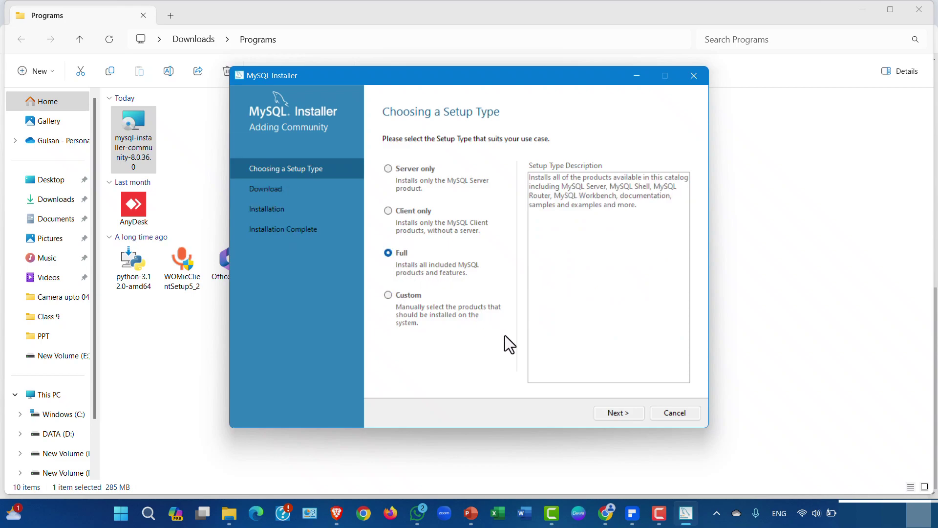
{"action": "left_click", "coordinate": [617, 412]}
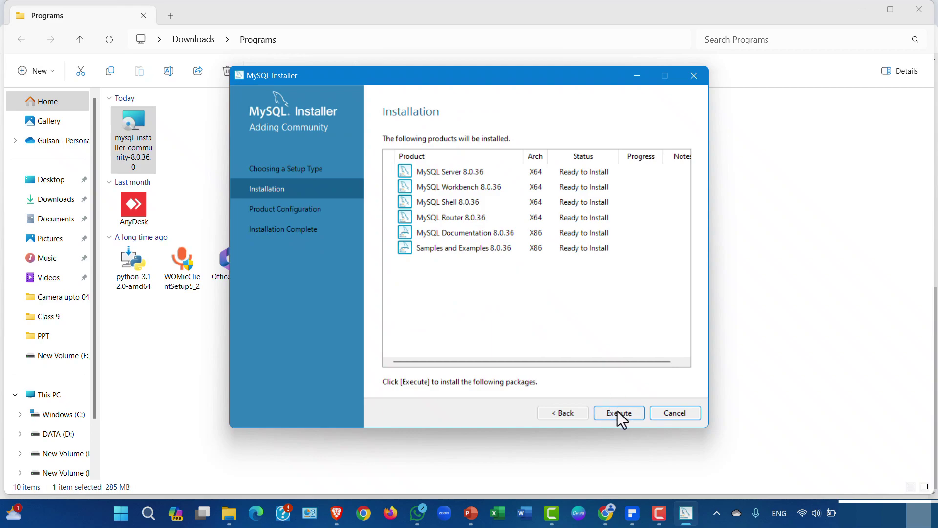
{"action": "left_click", "coordinate": [618, 413]}
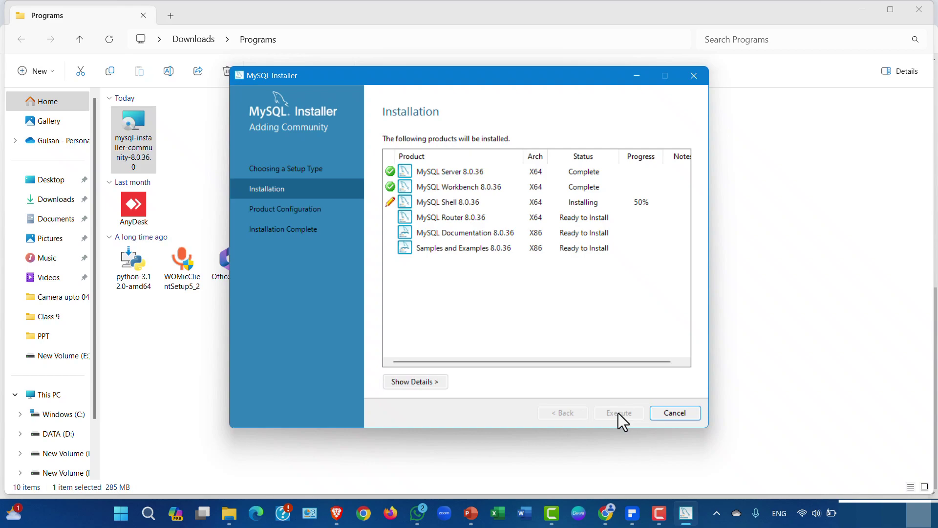
{"action": "left_click", "coordinate": [668, 513]}
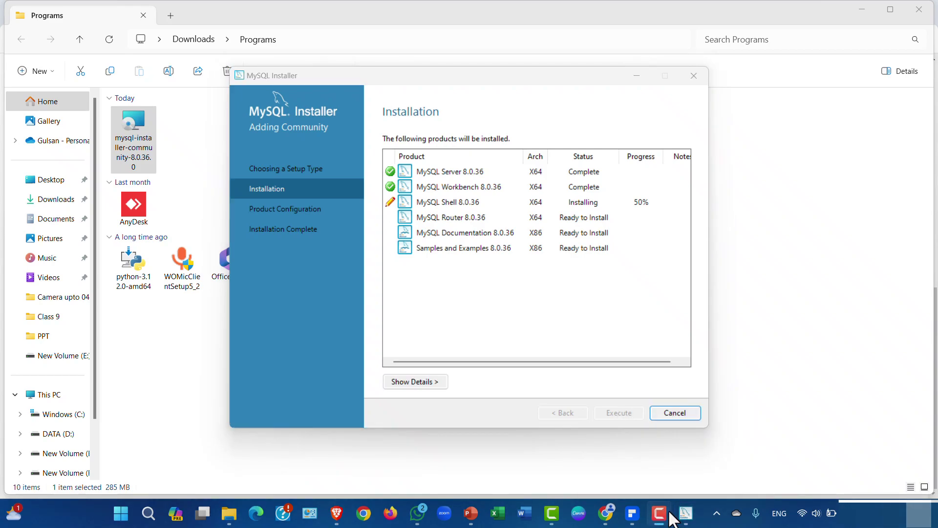
{"action": "left_click", "coordinate": [696, 512]}
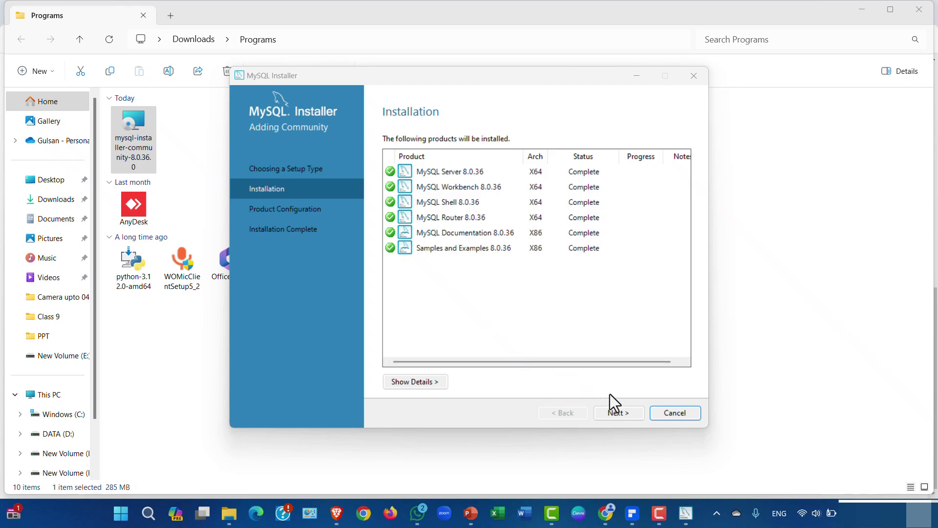
- Configure MySQL Server 8.0.36 as Development Computer on TCP/IP port 3306
{"action": "left_click", "coordinate": [619, 412]}
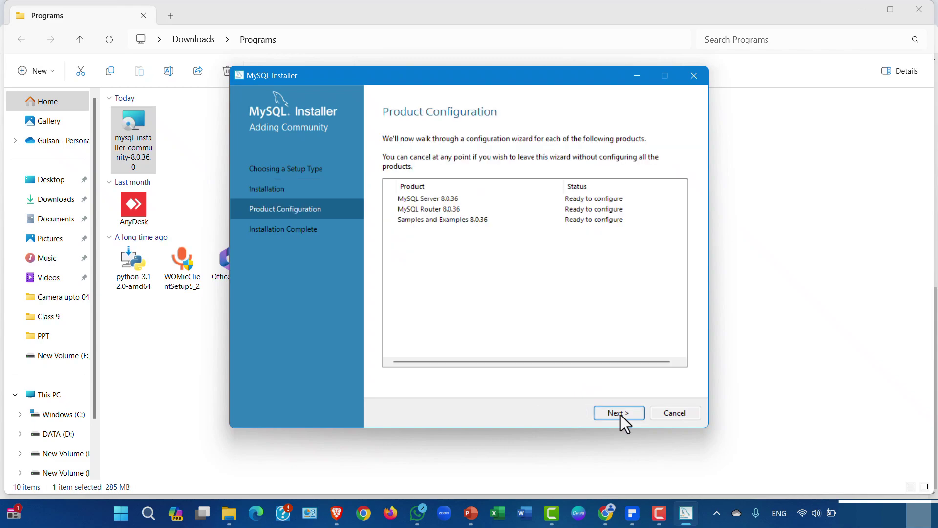
{"action": "left_click", "coordinate": [619, 414]}
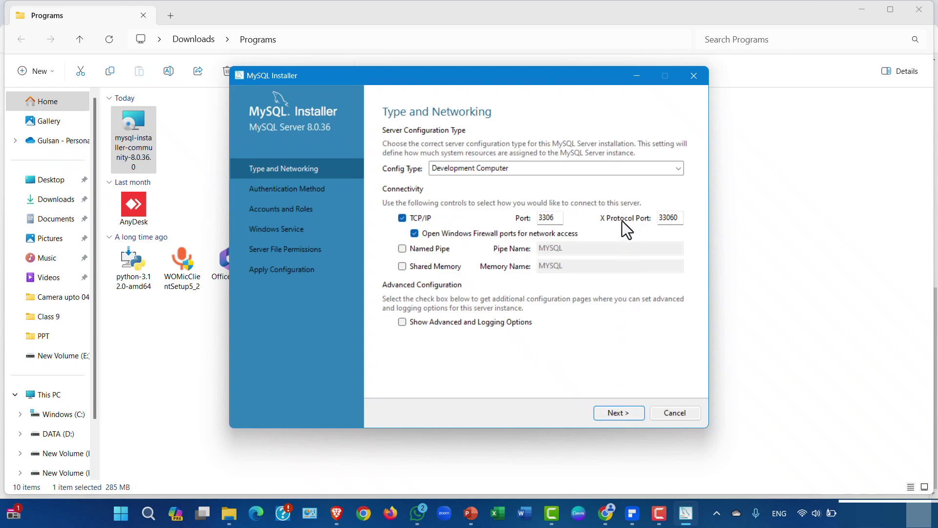
{"action": "left_click", "coordinate": [615, 166]}
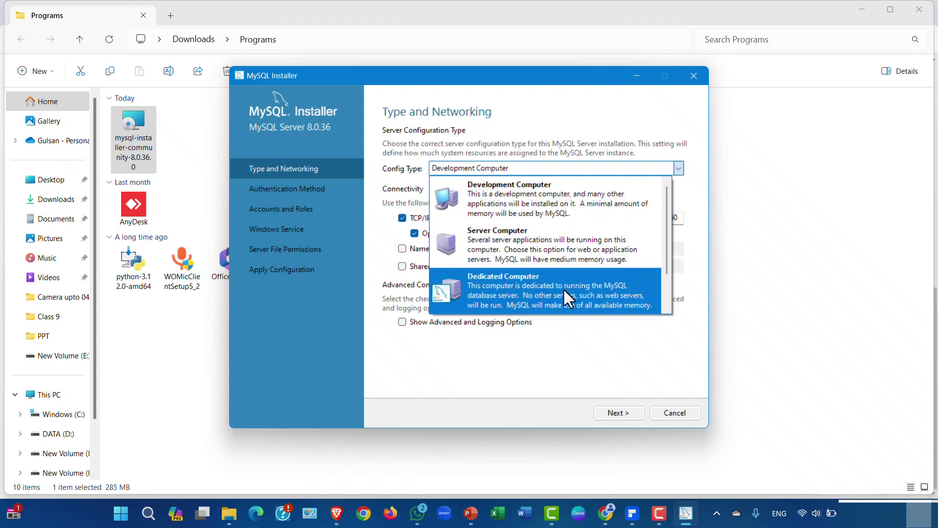
{"action": "scroll", "coordinate": [563, 288], "scroll_direction": "down", "scroll_amount": 1}
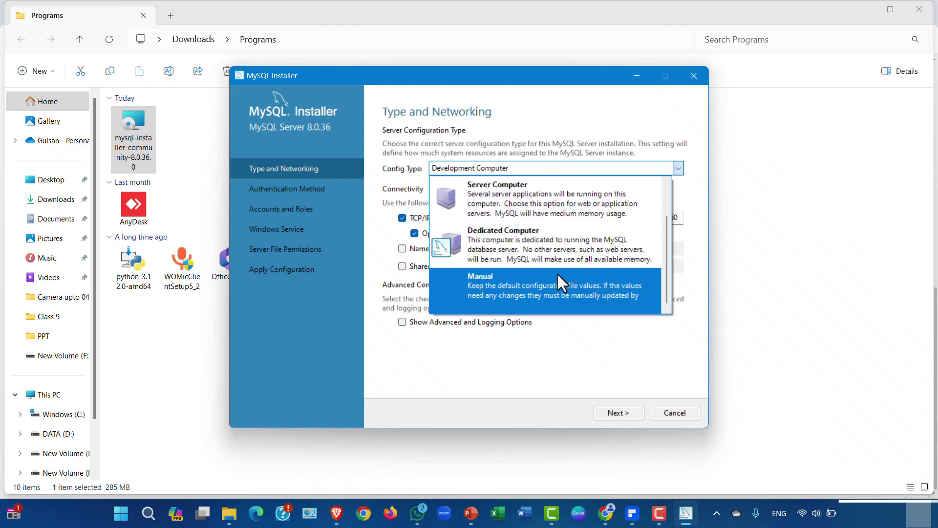
{"action": "scroll", "coordinate": [547, 251], "scroll_direction": "up", "scroll_amount": 1}
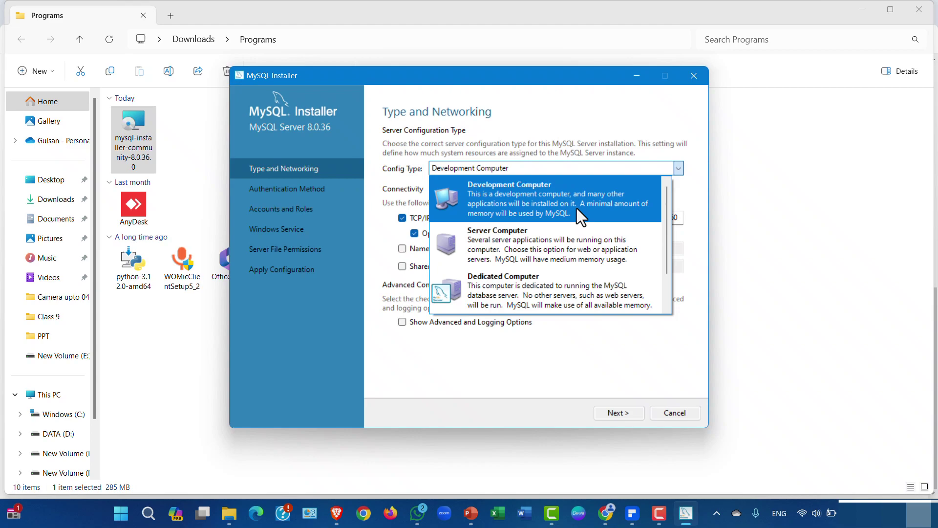
{"action": "left_click", "coordinate": [576, 208]}
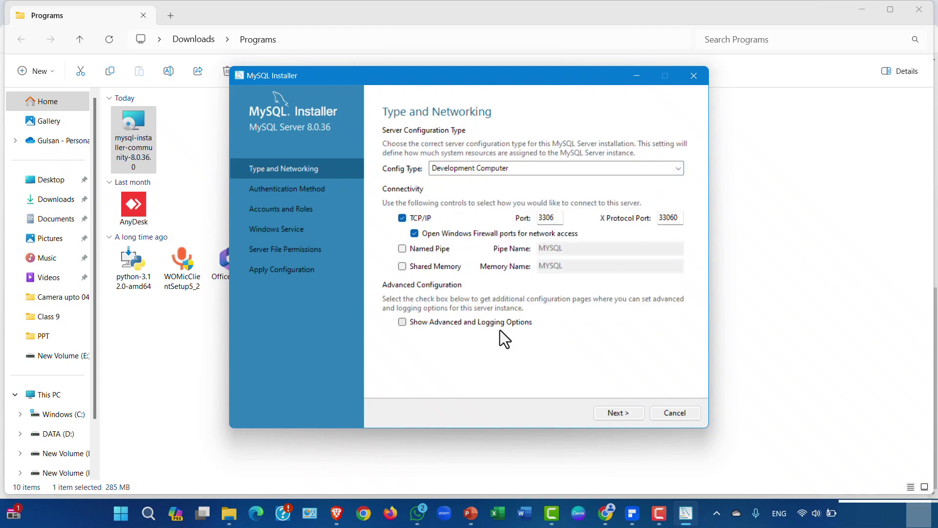
{"action": "left_click", "coordinate": [627, 418]}
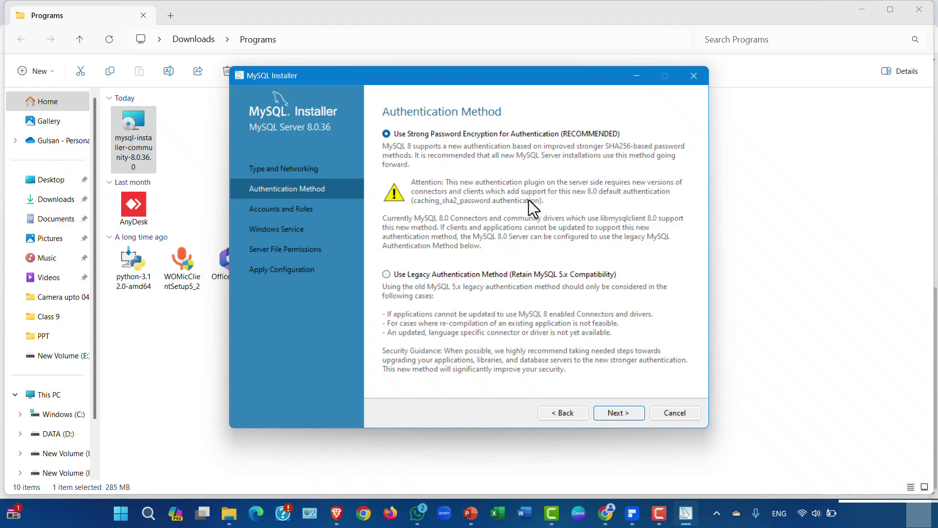
- Keep Strong Password Encryption and enter the root password twice
{"action": "left_click", "coordinate": [619, 413]}
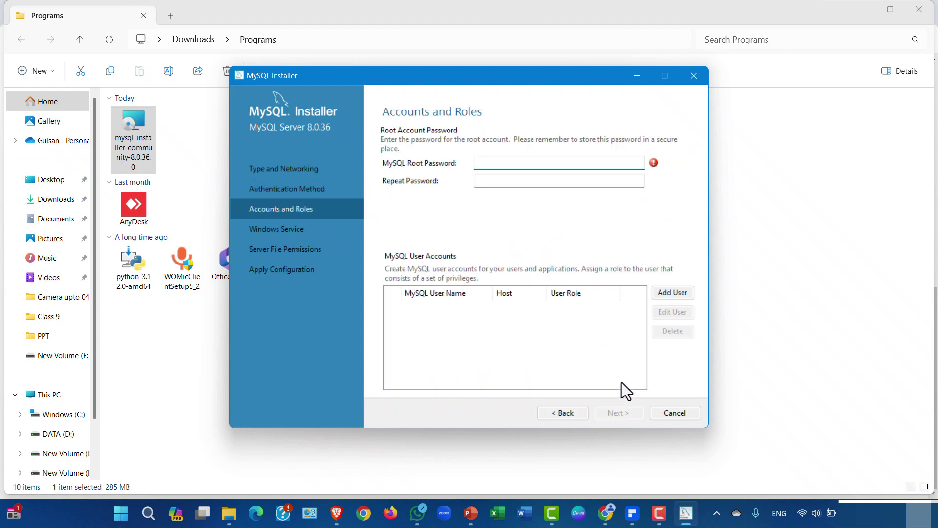
{"action": "type", "text": "••••••"}
{"action": "left_click", "coordinate": [518, 183]}
{"action": "type", "text": "••••••"}
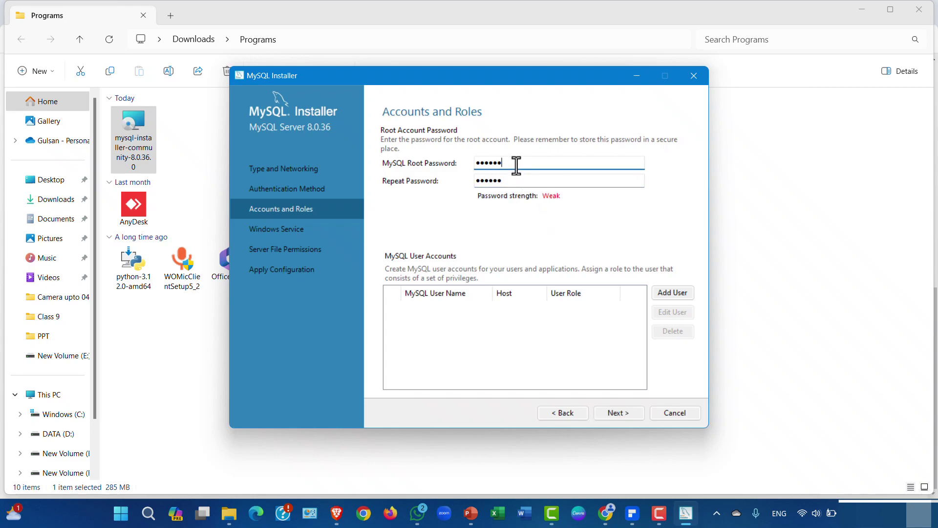
- Accept the MySQL80 service and permission defaults, apply the configuration, and review its log
{"action": "left_click", "coordinate": [612, 411]}
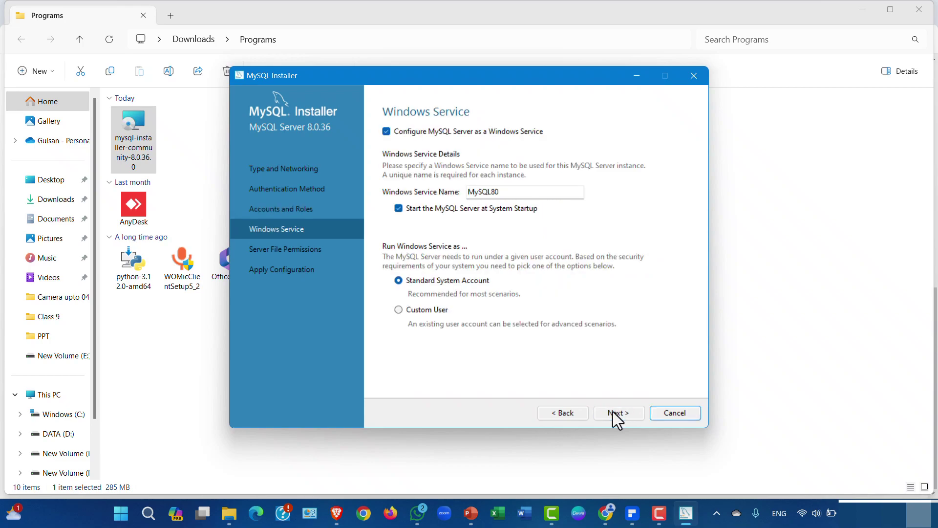
{"action": "left_click", "coordinate": [613, 412]}
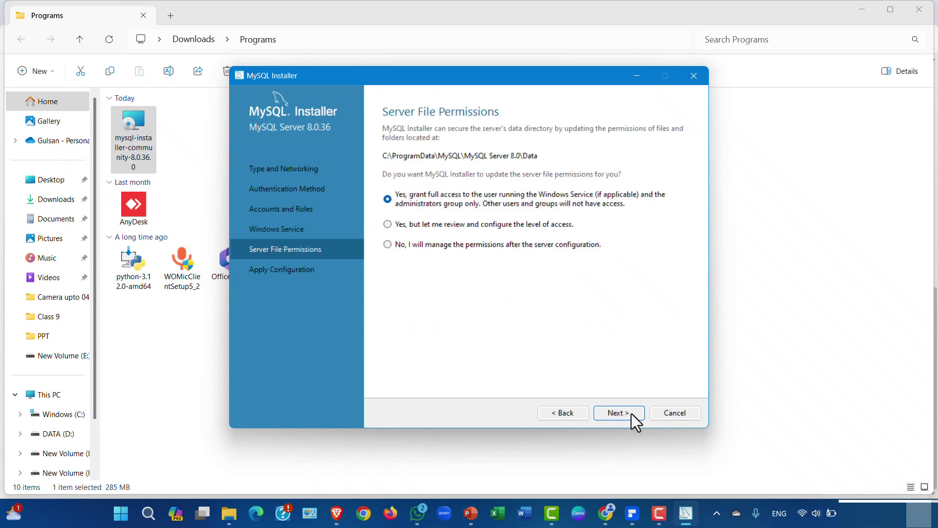
{"action": "left_click", "coordinate": [631, 413]}
{"action": "left_click", "coordinate": [631, 413]}
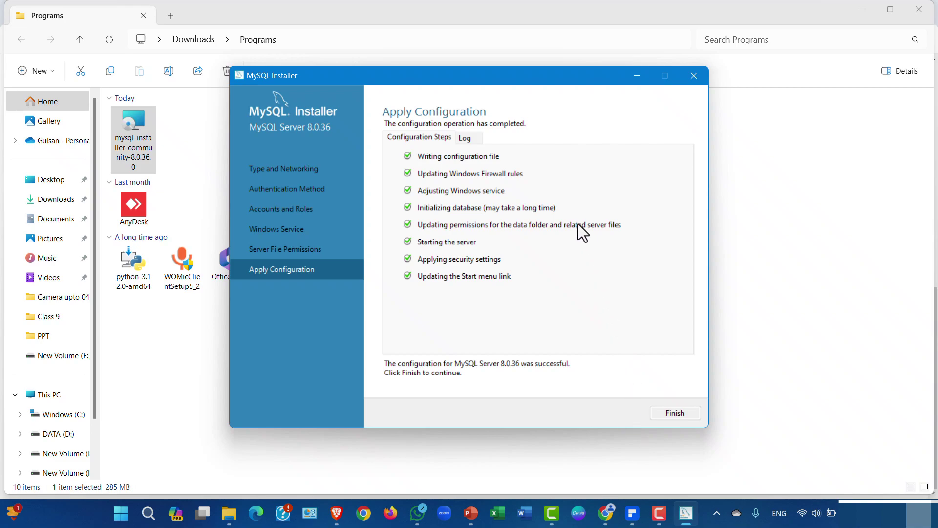
{"action": "left_click", "coordinate": [472, 141]}
{"action": "left_click", "coordinate": [427, 139]}
- Finish MySQL Router 8.0.36 setup with Bootstrap unchecked and move on
{"action": "left_click", "coordinate": [691, 416]}
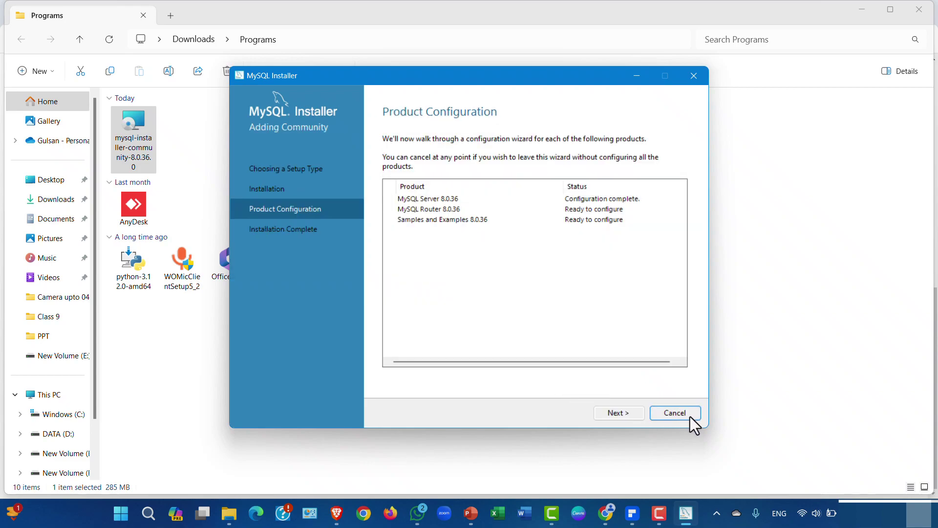
{"action": "left_click", "coordinate": [633, 416]}
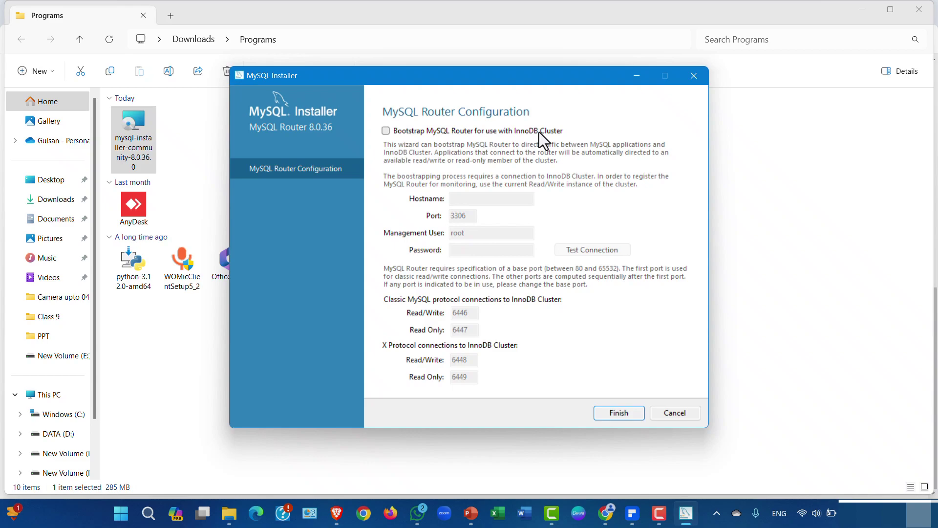
{"action": "left_click", "coordinate": [619, 413]}
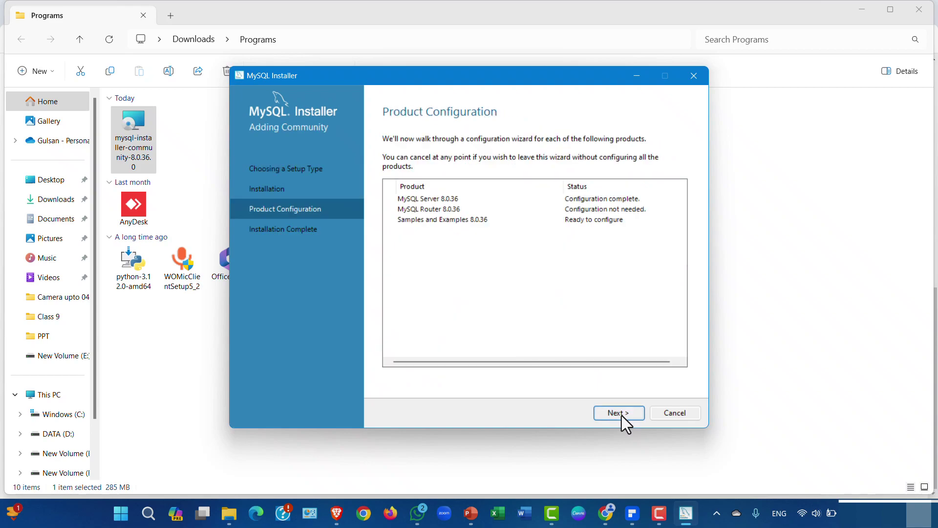
{"action": "left_click", "coordinate": [619, 412]}
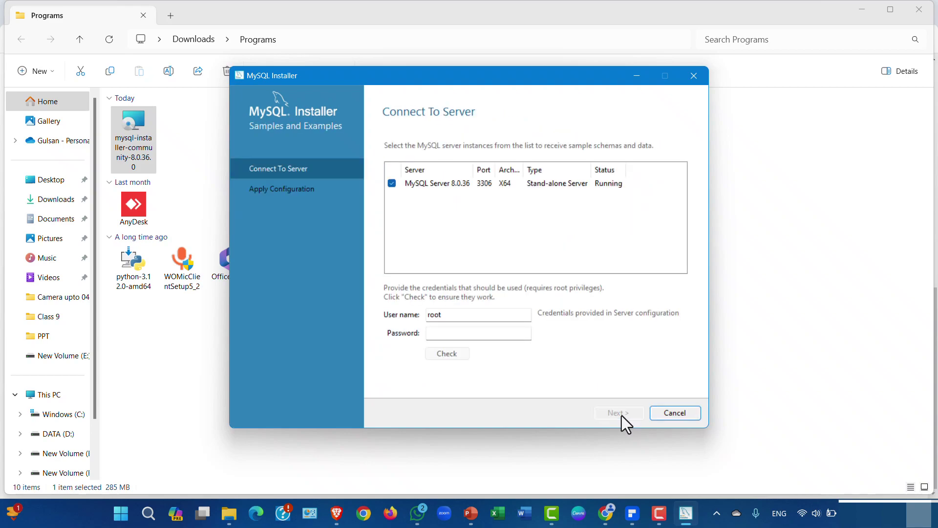
- Enter the root password and check the Samples and Examples server connection
{"action": "left_click", "coordinate": [492, 337]}
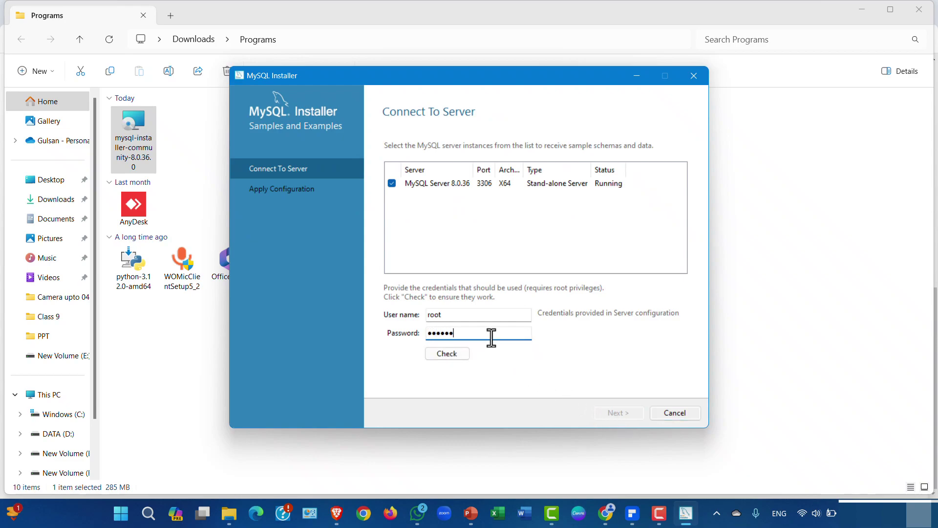
{"action": "left_click", "coordinate": [460, 349]}
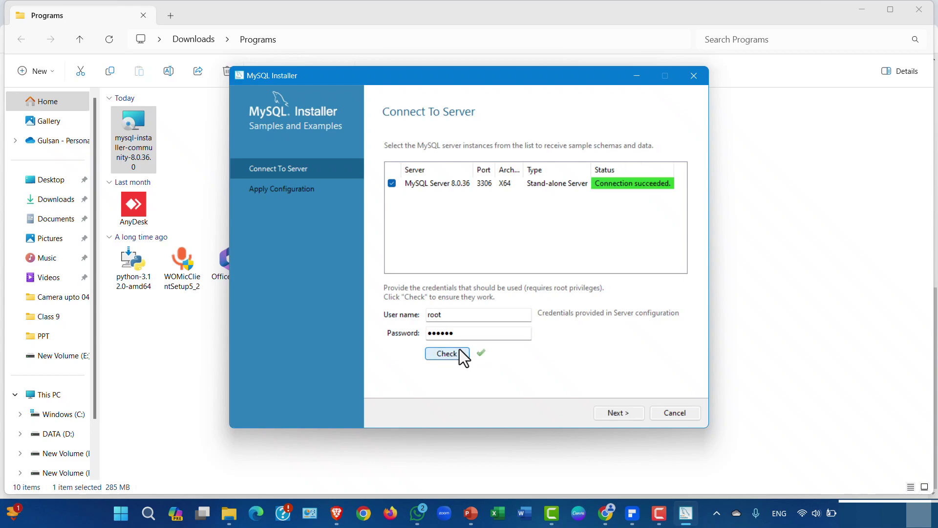
{"action": "left_click", "coordinate": [512, 335]}
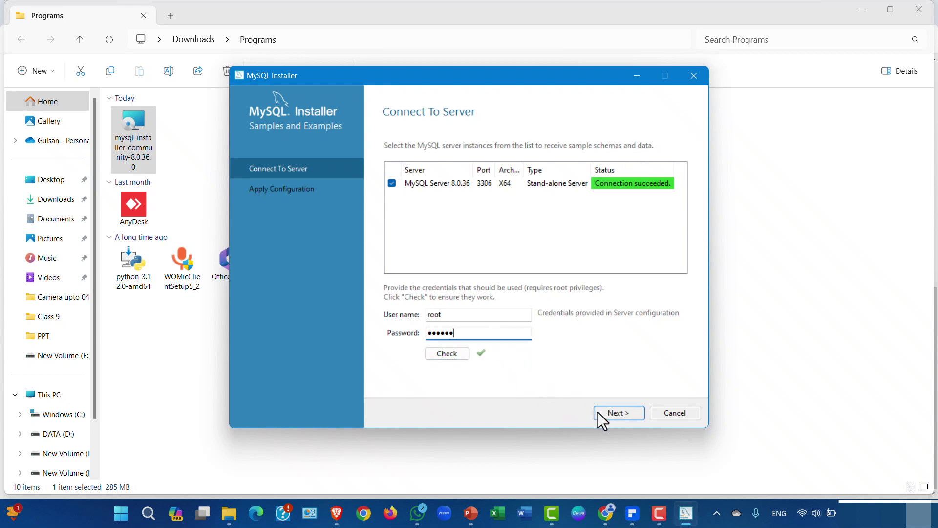
- Execute the Samples and Examples configuration and advance to Installation Complete
{"action": "left_click", "coordinate": [612, 414]}
{"action": "left_click", "coordinate": [613, 413]}
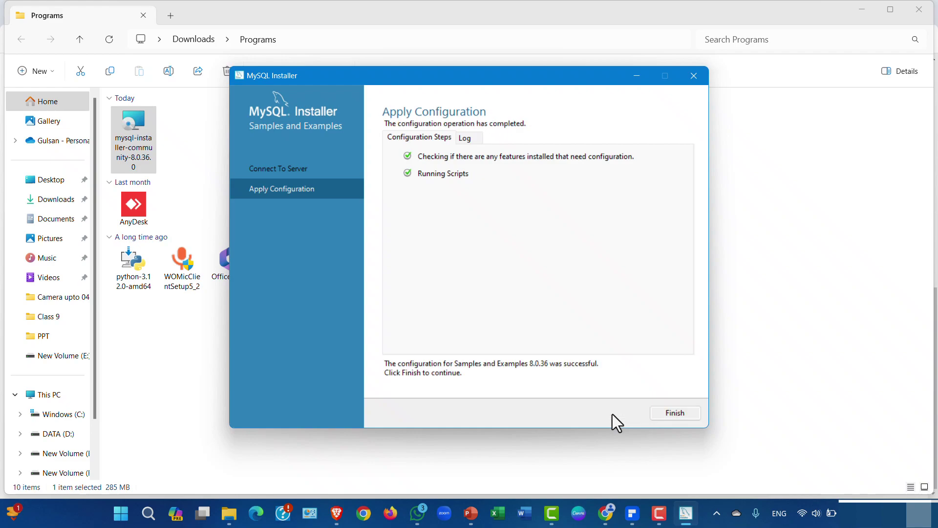
{"action": "left_click", "coordinate": [674, 413]}
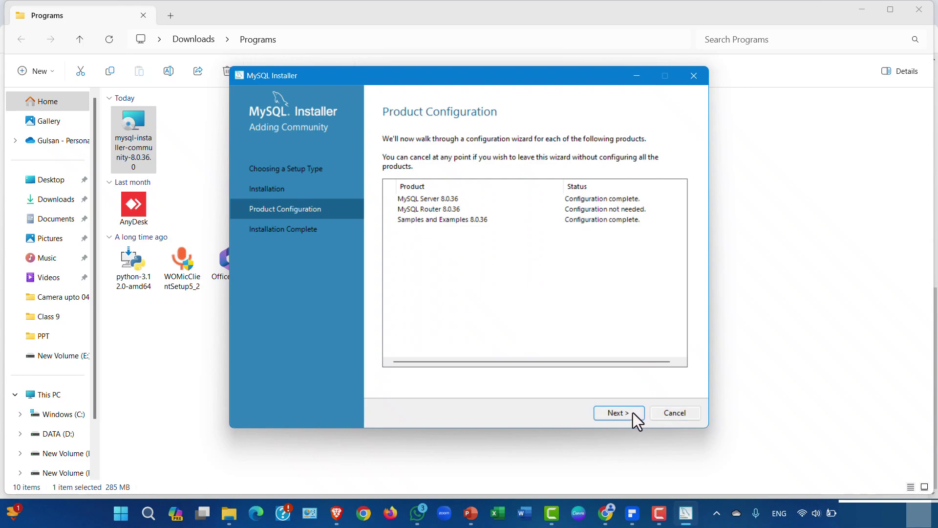
{"action": "left_click", "coordinate": [633, 412]}
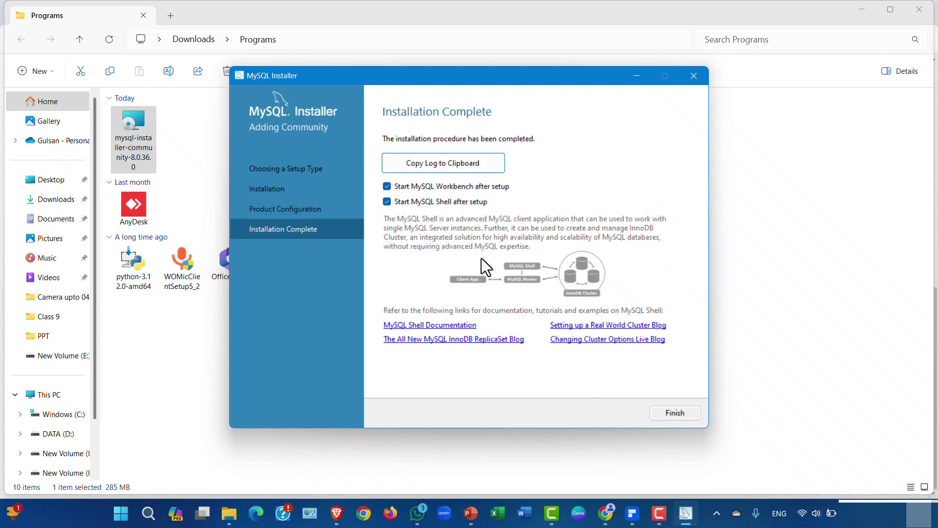
- Copy the installation log and finish, launching MySQL Workbench and MySQL Shell
{"action": "left_click", "coordinate": [474, 164]}
{"action": "left_click", "coordinate": [673, 411]}
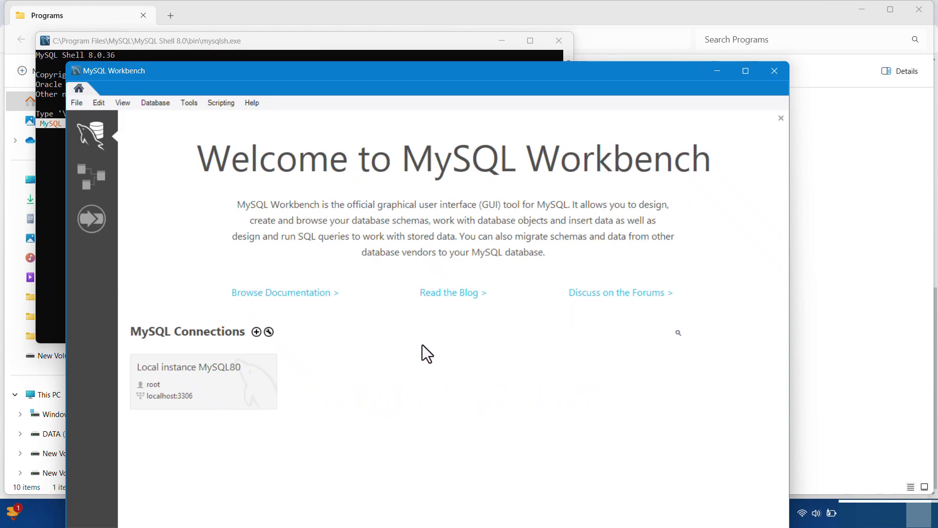
- Connect to Local instance MySQL80 with the password saved in the vault, then maximize Workbench
{"action": "left_click", "coordinate": [220, 371]}
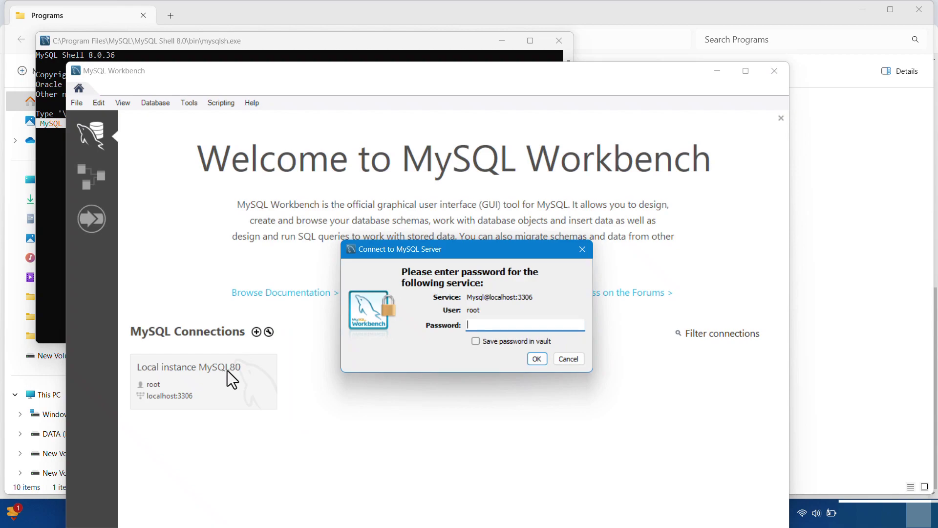
{"action": "type", "text": "******"}
{"action": "left_click", "coordinate": [499, 342]}
{"action": "left_click", "coordinate": [533, 358]}
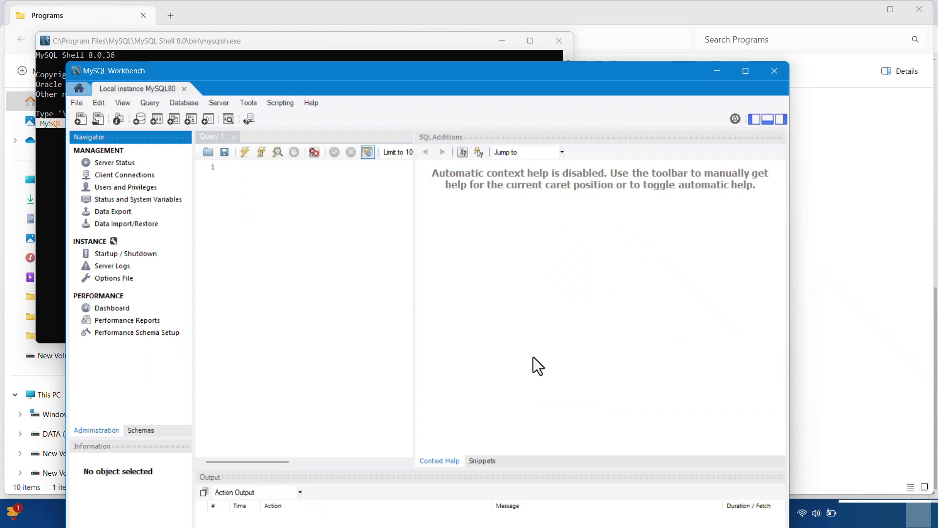
{"action": "left_click_drag", "start_coordinate": [393, 75], "coordinate": [425, 14]}
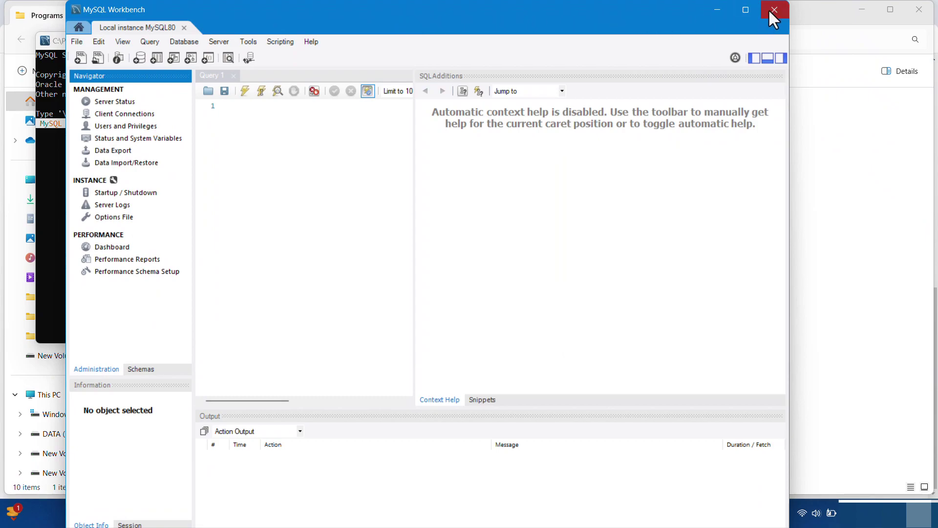
- Close Workbench, enter the password line in MySQL Shell, then close the Shell
{"action": "left_click", "coordinate": [774, 10]}
{"action": "key", "text": "Return"}
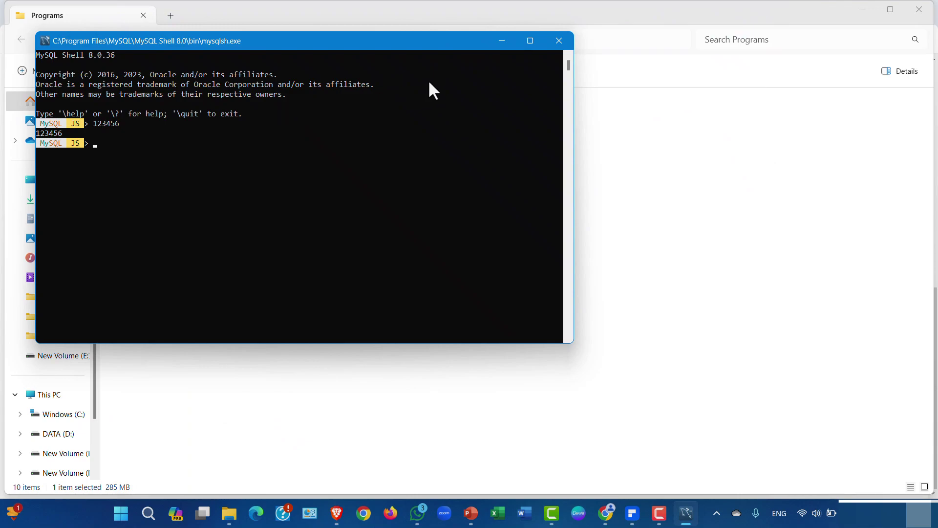
{"action": "left_click", "coordinate": [559, 39]}
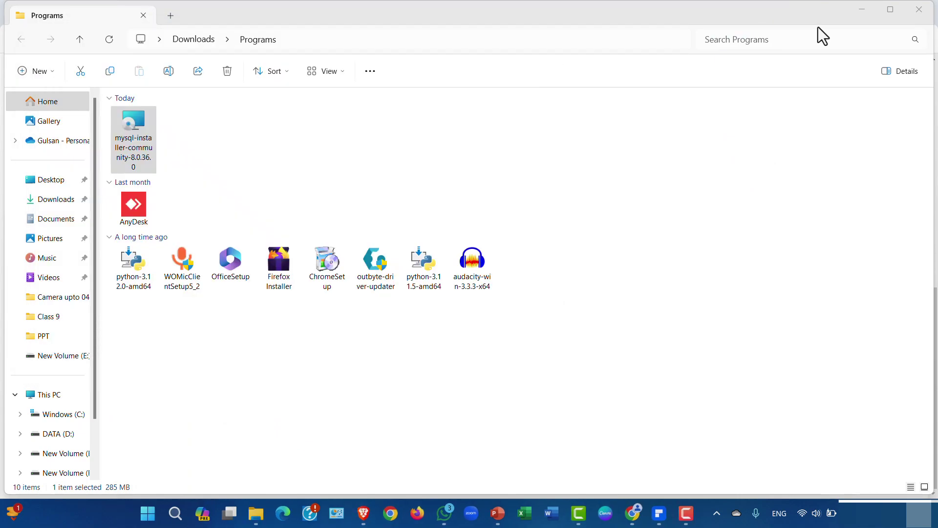
- Close the Programs folder and pin MySQL 8.0 Command Line Client to the taskbar from Start search
{"action": "left_click", "coordinate": [909, 15]}
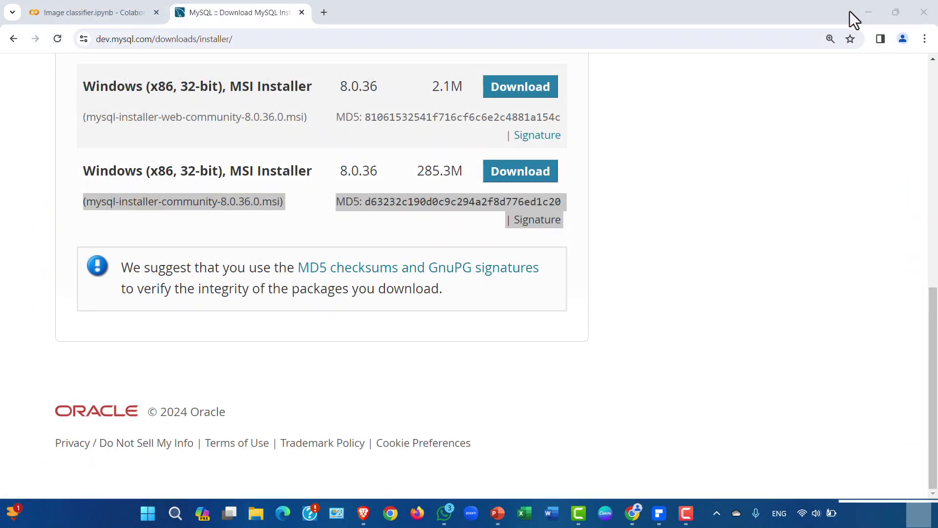
{"action": "key", "text": "super"}
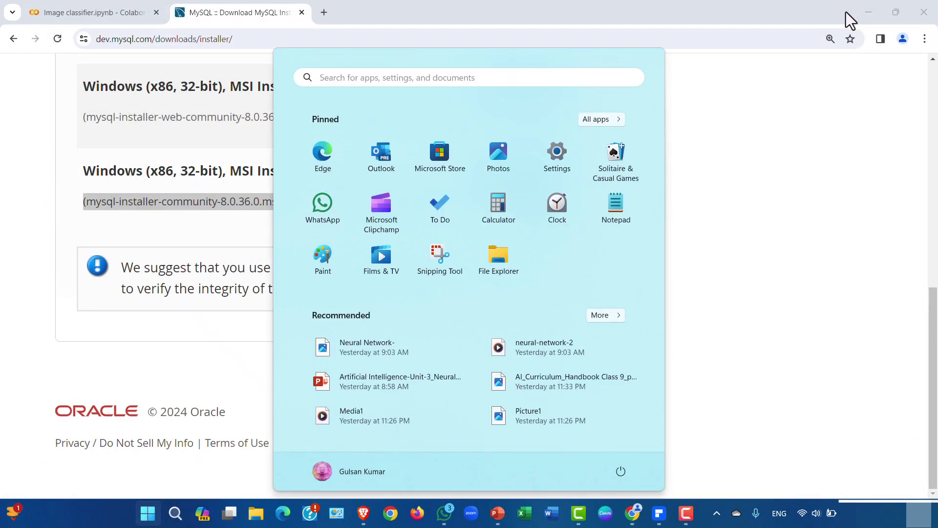
{"action": "type", "text": "my"}
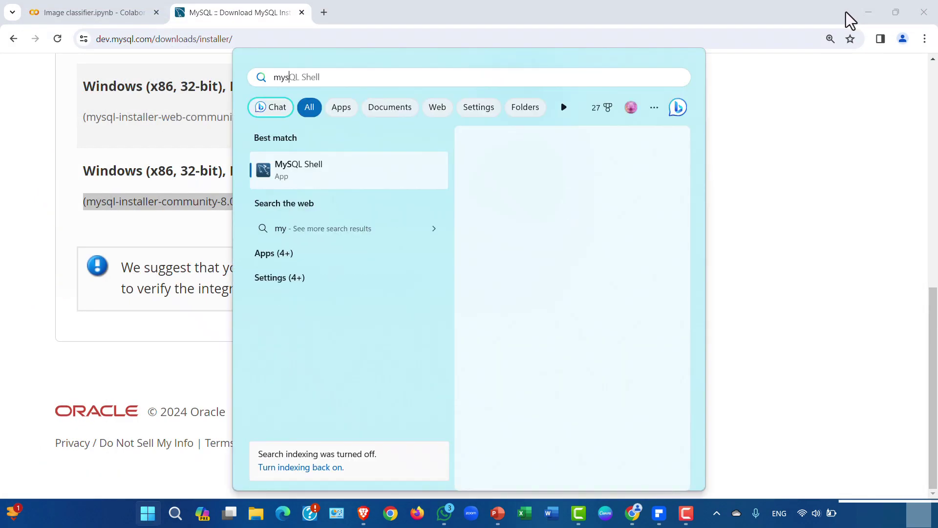
{"action": "type", "text": "s"}
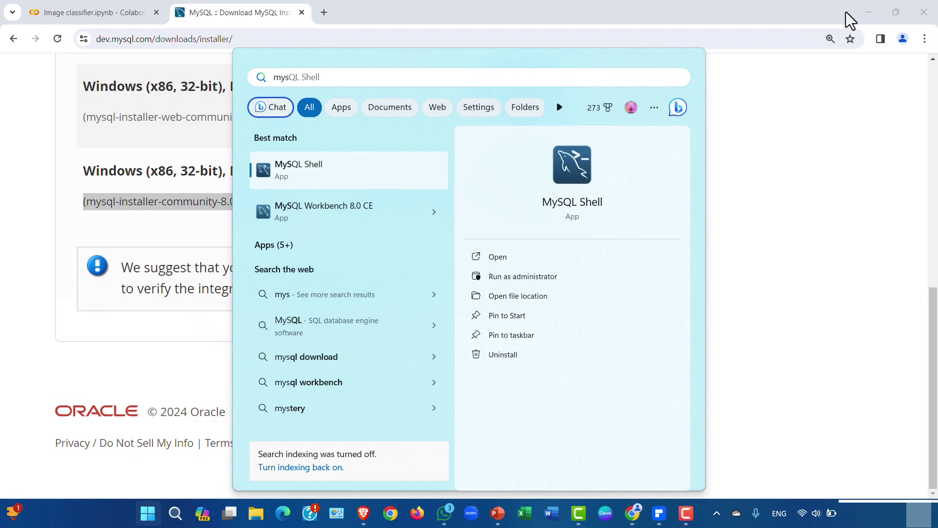
{"action": "type", "text": "ql"}
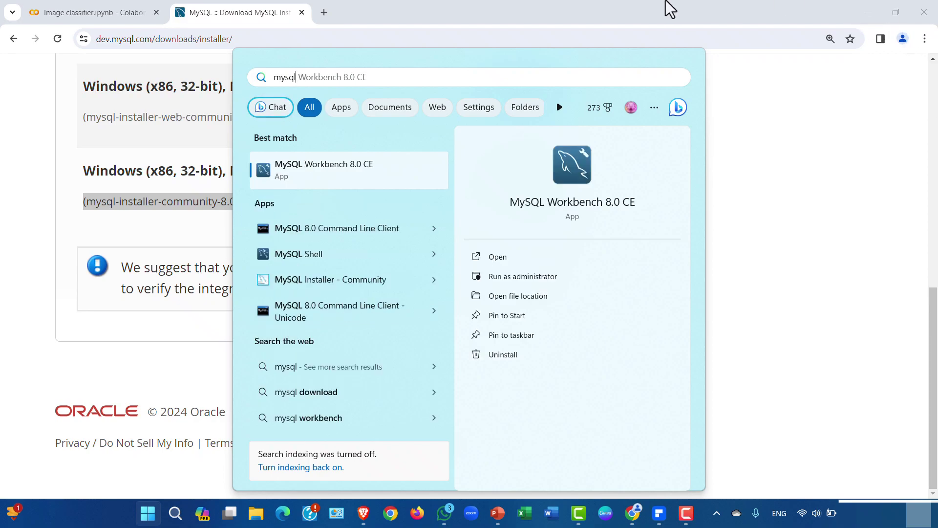
{"action": "right_click", "coordinate": [372, 229]}
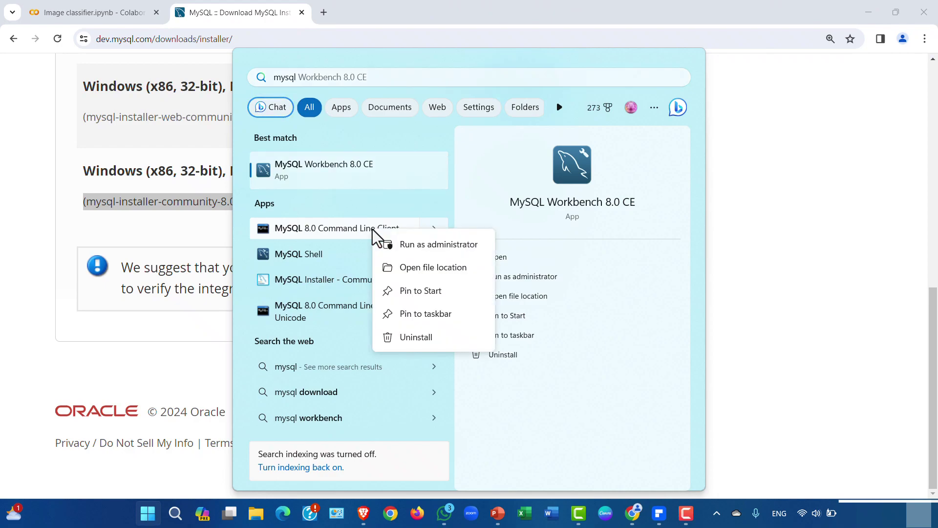
{"action": "left_click", "coordinate": [428, 313]}
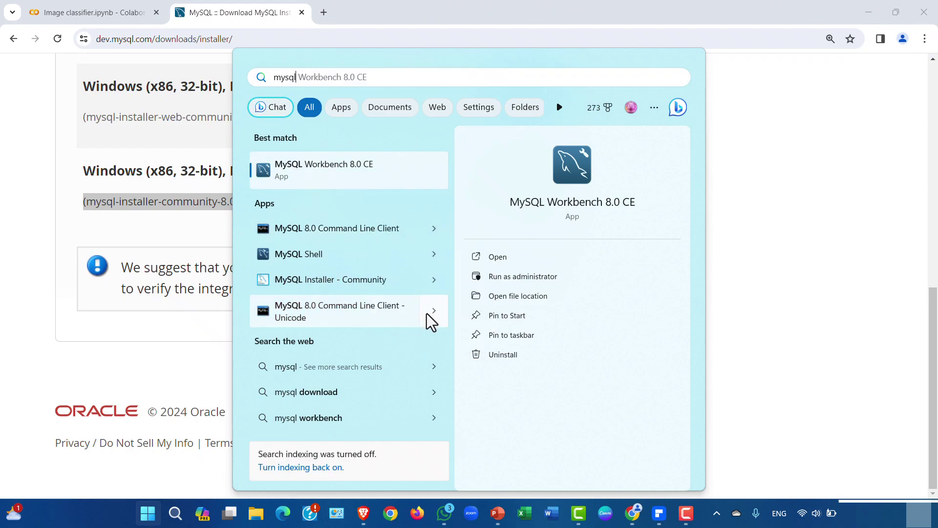
- Dismiss the search panel, maximize Workbench, then minimize it to reveal the MySQL download page
{"action": "left_click", "coordinate": [529, 281]}
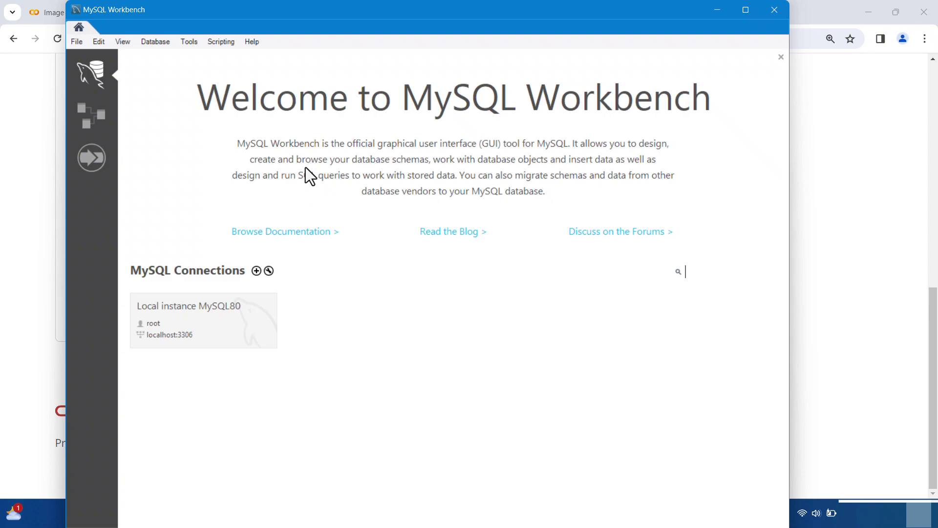
{"action": "left_click", "coordinate": [745, 10]}
{"action": "left_click", "coordinate": [864, 8]}
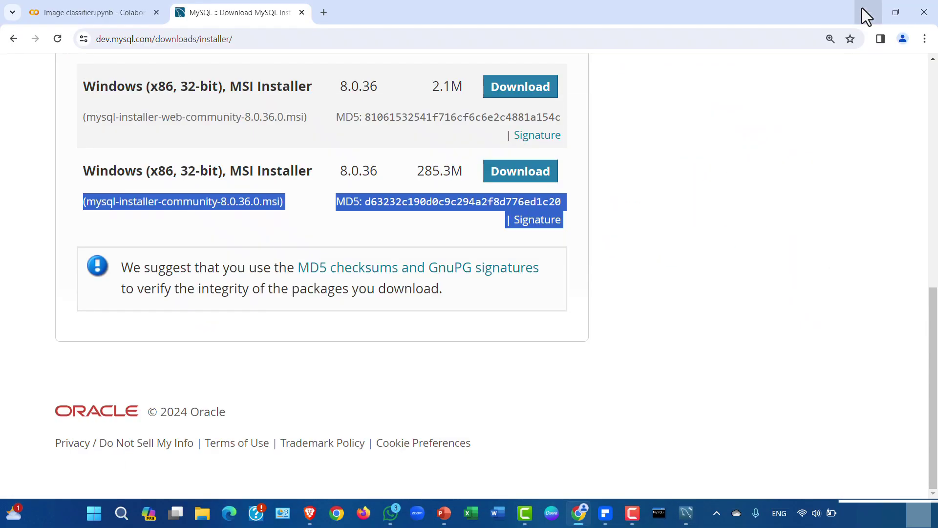
- Launch the Command Line Client from the taskbar and log in with the root password
{"action": "left_click", "coordinate": [685, 513]}
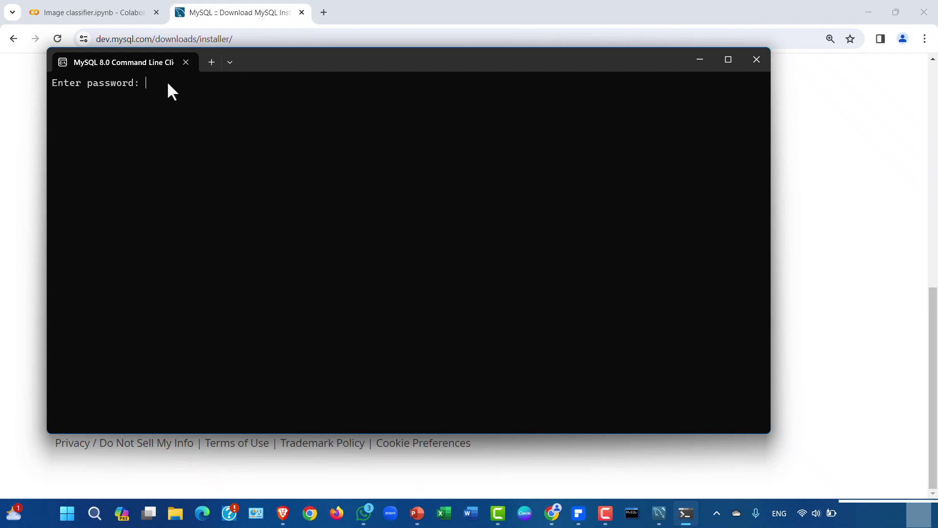
{"action": "type", "text": "*"}
{"action": "key", "text": "Return"}
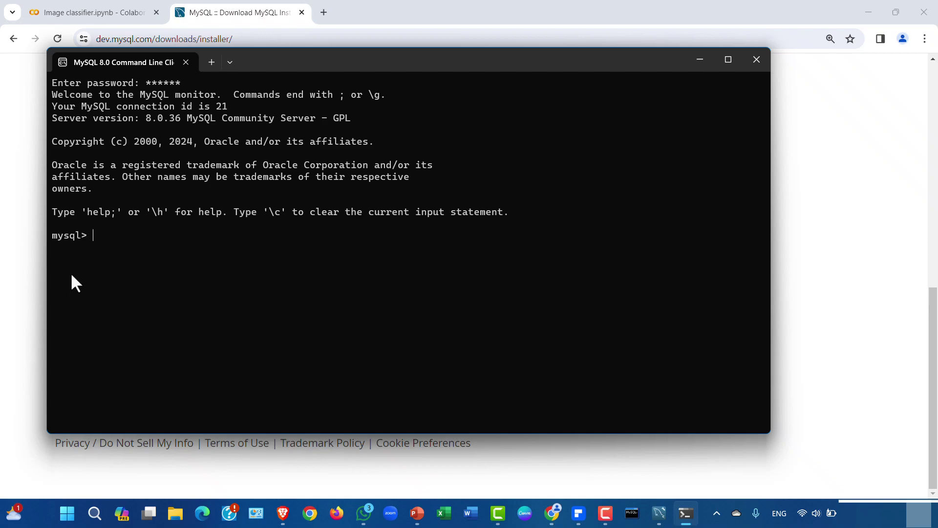
- Run 'show databases;' to list six databases, then type 'Welcome to the MySQL command line window'
{"action": "type", "text": "show databases;"}
{"action": "key", "text": "Return"}
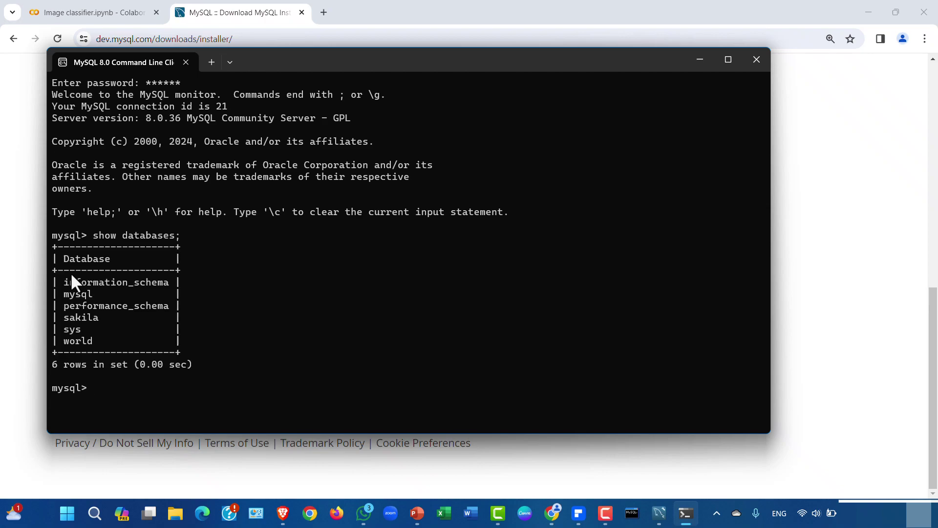
{"action": "type", "text": "Welcome to the MySQL"}
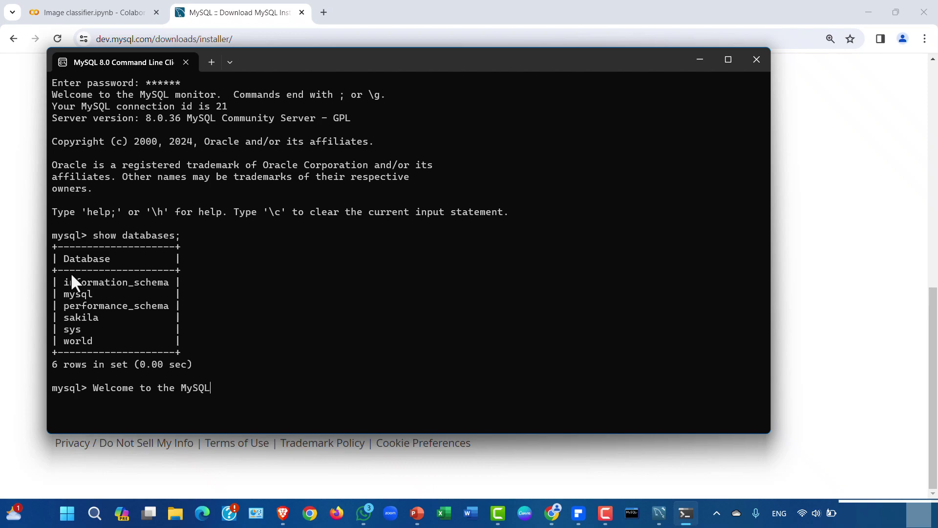
{"action": "type", "text": " command line window"}
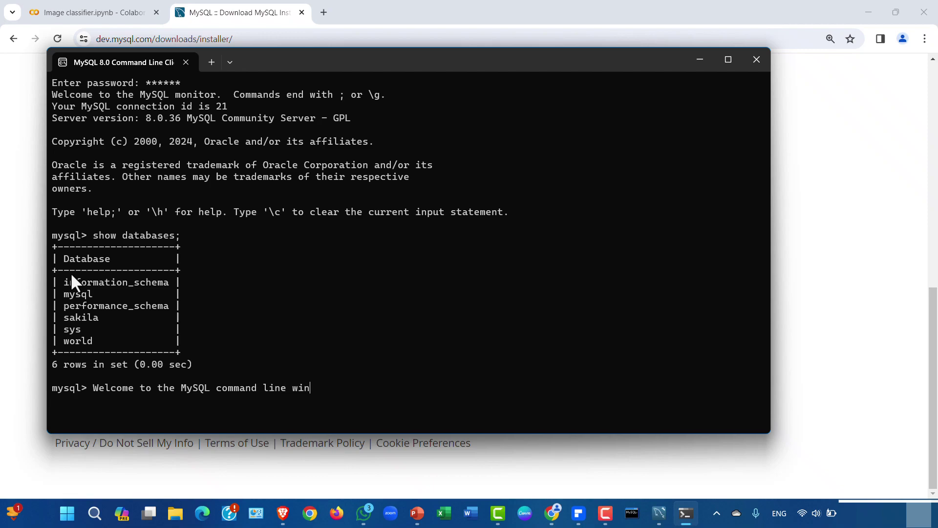